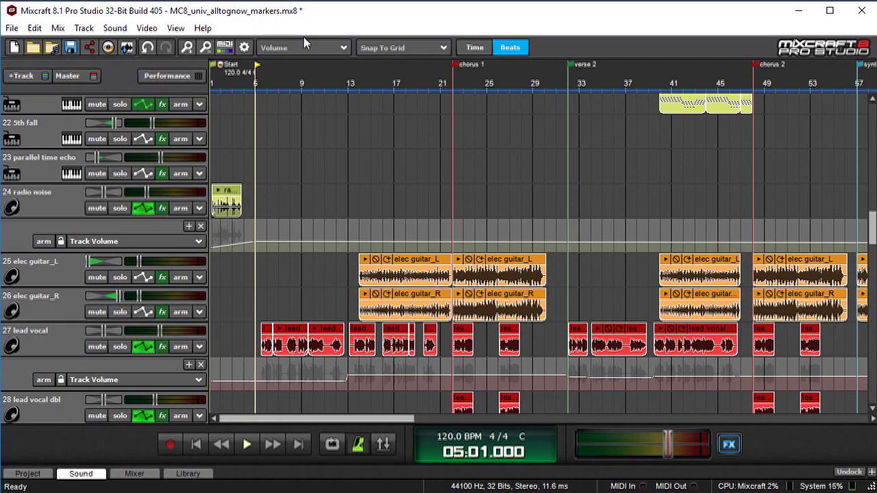
# Show the Markers list panel via View > Marker List and the ruler's Show Marker List
pyautogui.click(176, 28)
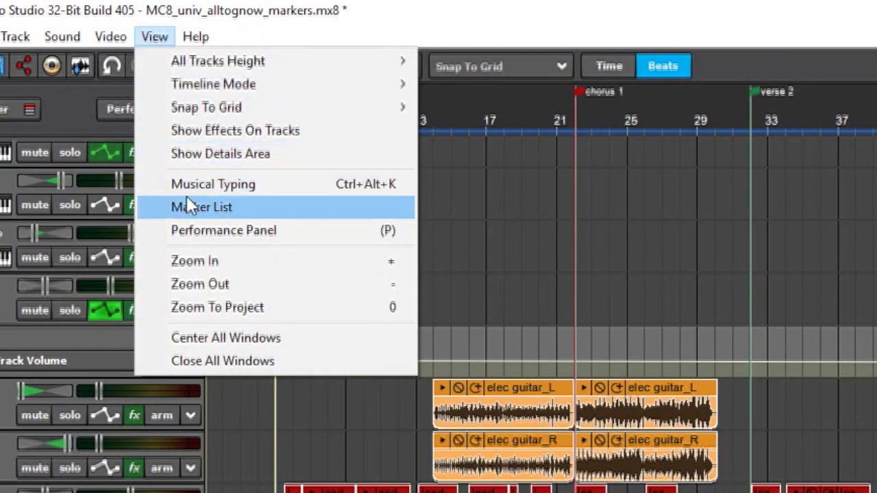
pyautogui.click(192, 208)
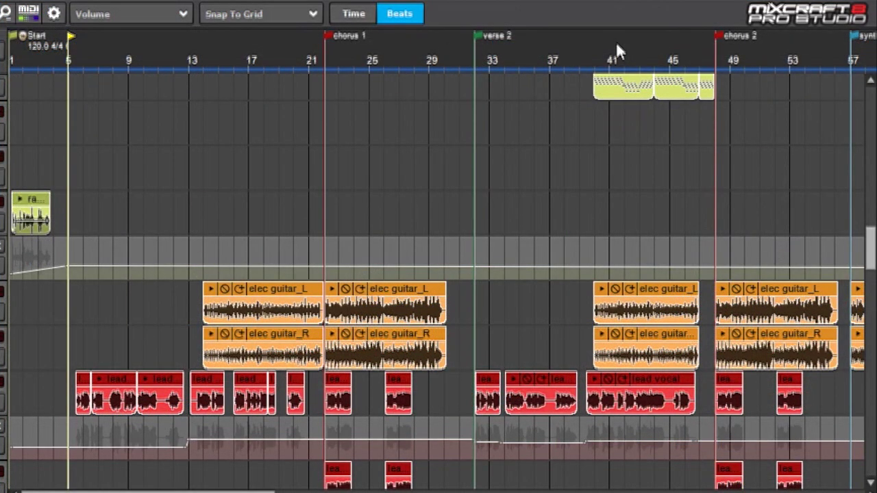
pyautogui.rightClick(616, 43)
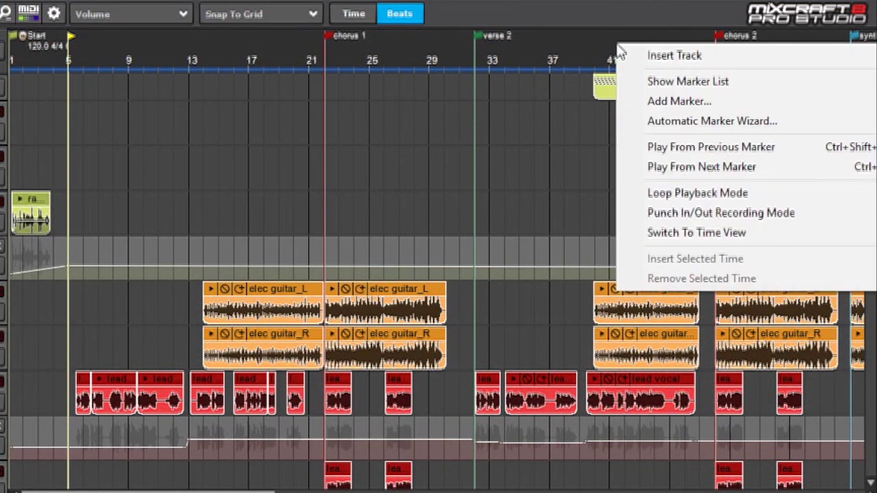
pyautogui.click(707, 80)
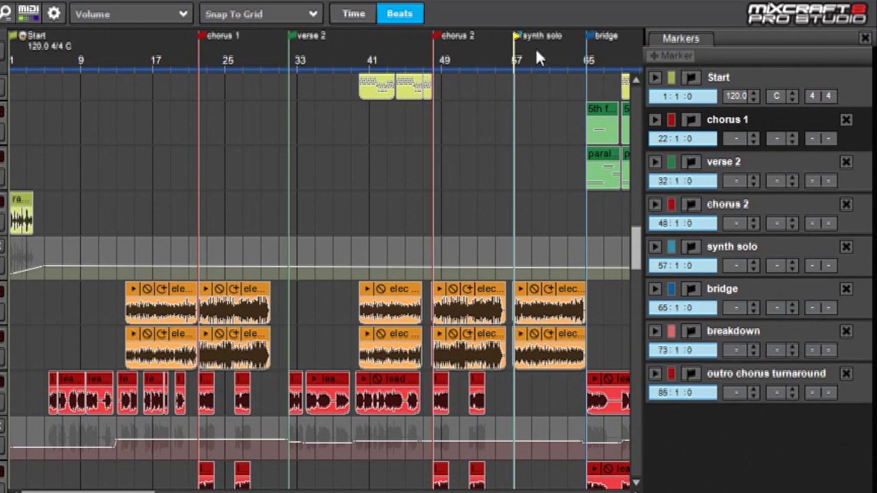
# Jump to the chorus 1 and synth solo markers and briefly play from synth solo
pyautogui.click(193, 56)
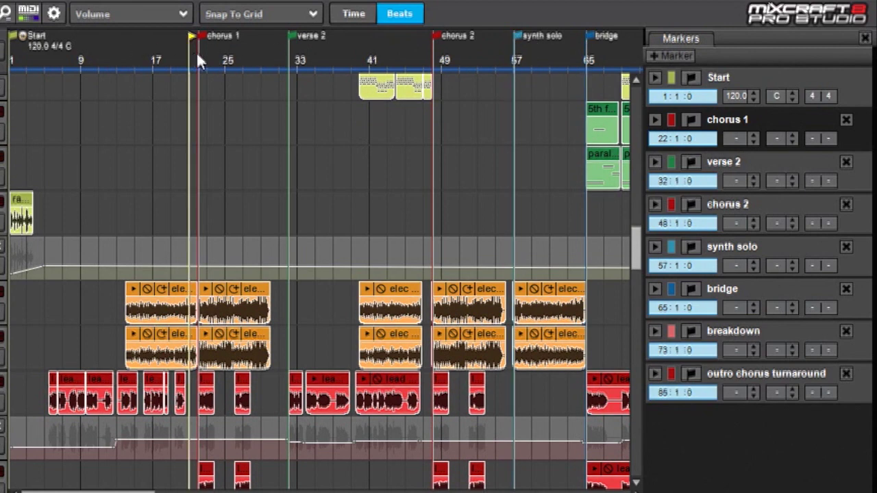
pyautogui.click(515, 58)
pyautogui.press('space')
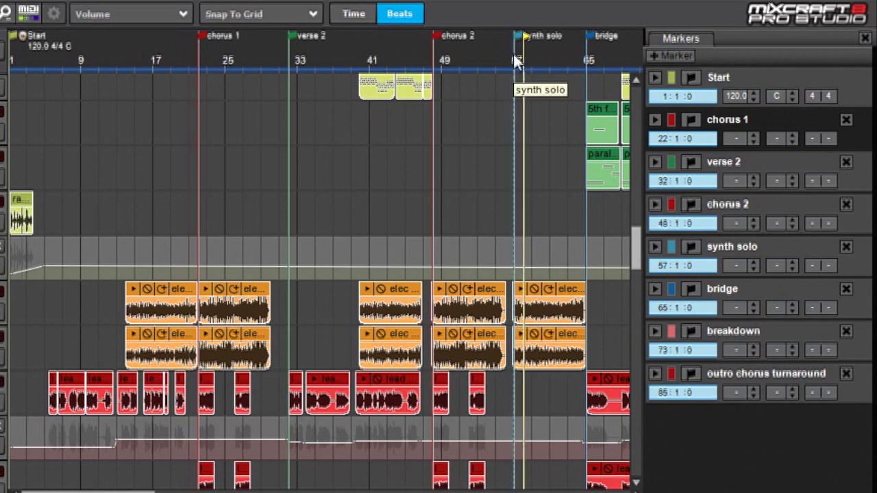
pyautogui.press('space')
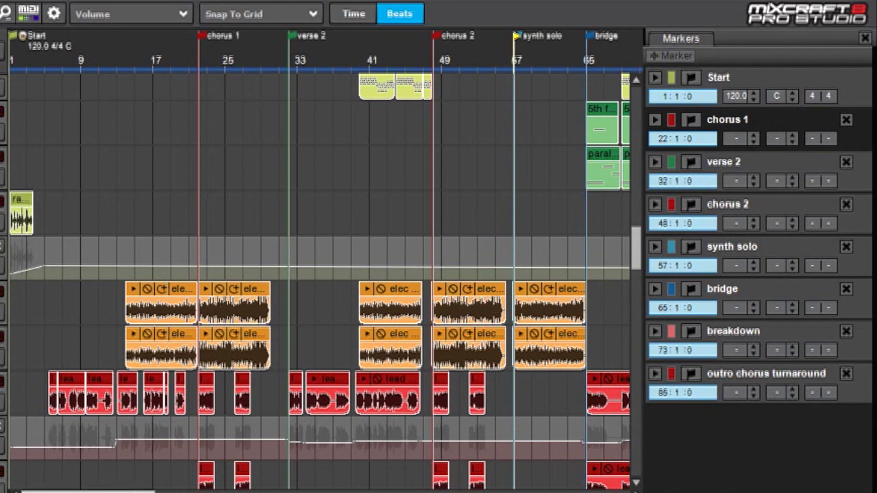
# Select the Start marker, move the playhead to bar 5, and add a new marker there
pyautogui.moveTo(141, 491)
pyautogui.mouseDown()
pyautogui.moveTo(313, 490)
pyautogui.moveTo(141, 491)
pyautogui.mouseUp()
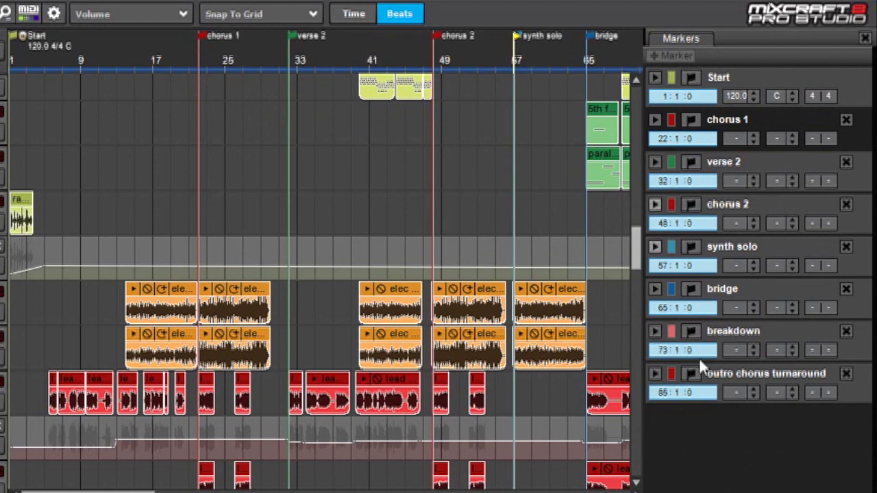
pyautogui.click(735, 77)
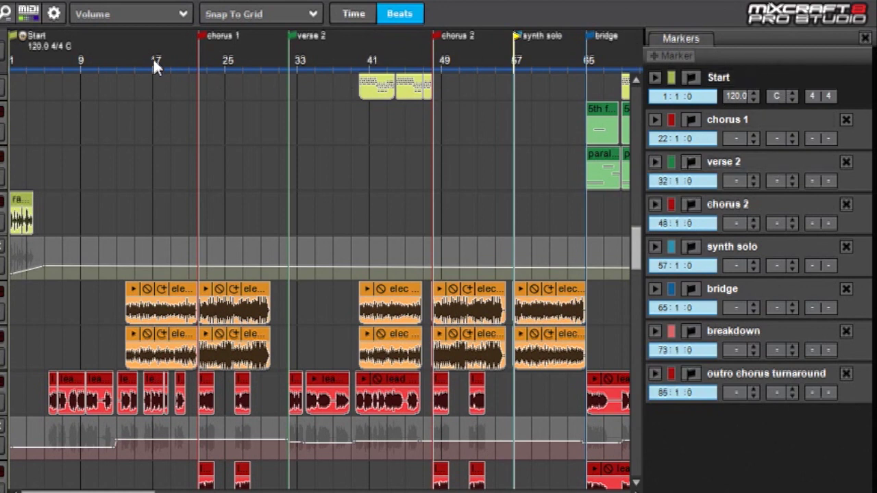
pyautogui.moveTo(43, 59)
pyautogui.mouseDown()
pyautogui.moveTo(79, 52)
pyautogui.moveTo(39, 61)
pyautogui.mouseUp()
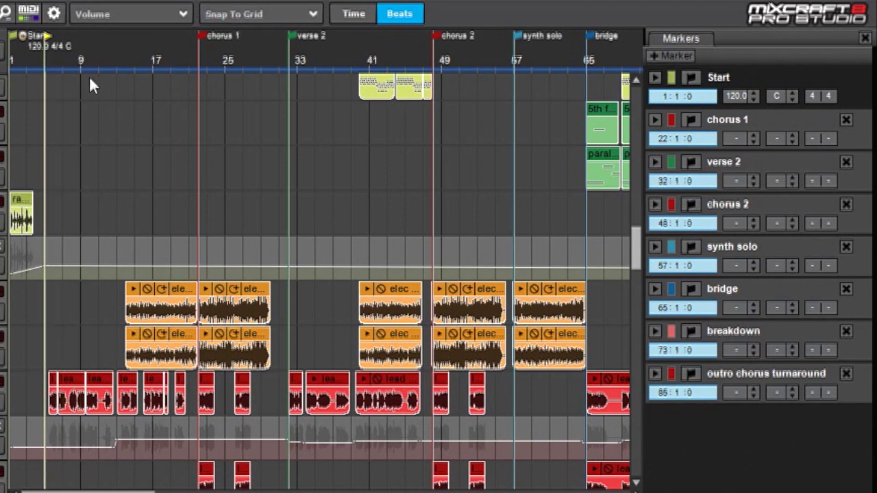
pyautogui.click(676, 53)
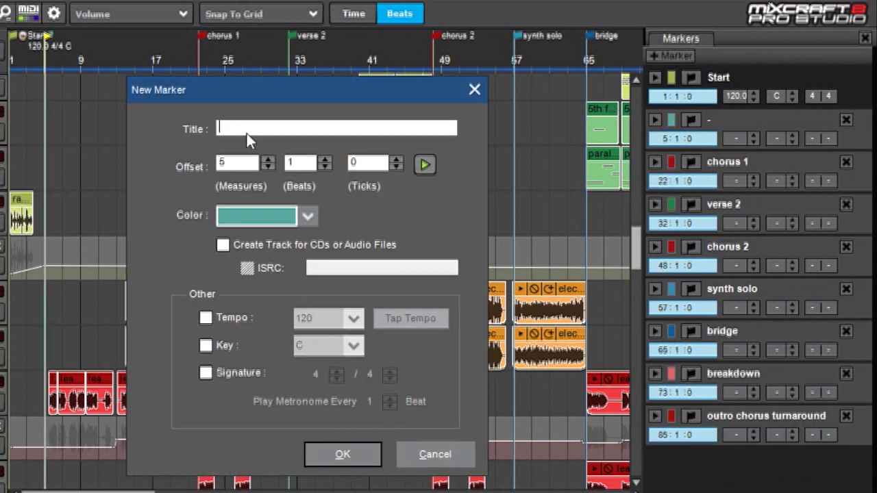
# Title the new marker 'verse 1', set Beats to 3, choose green, and confirm
pyautogui.write('verse 1')
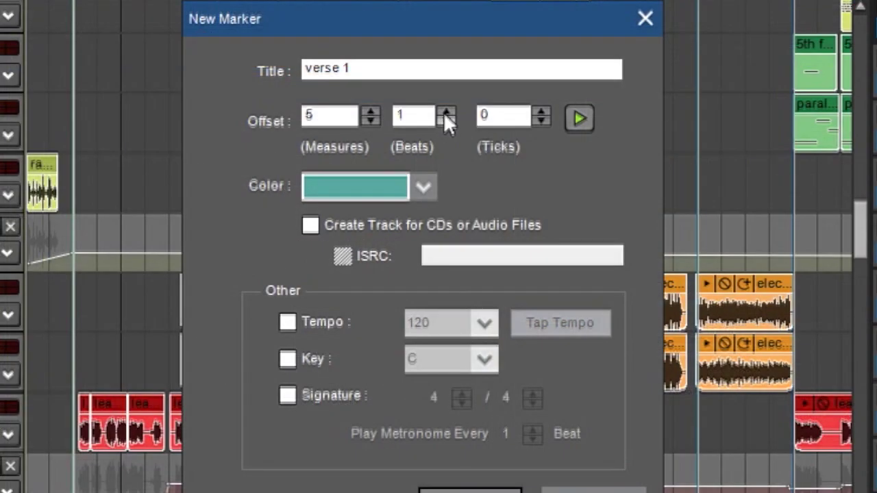
pyautogui.click(446, 111)
pyautogui.click(446, 111)
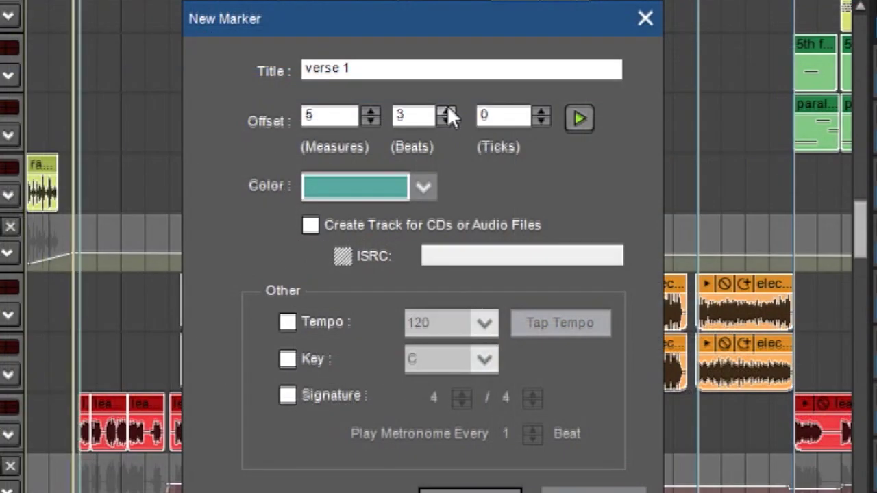
pyautogui.click(447, 111)
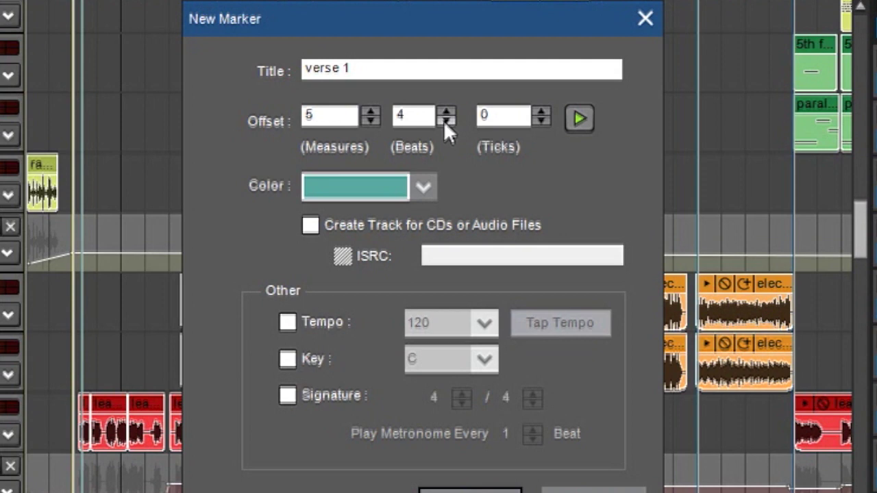
pyautogui.click(446, 121)
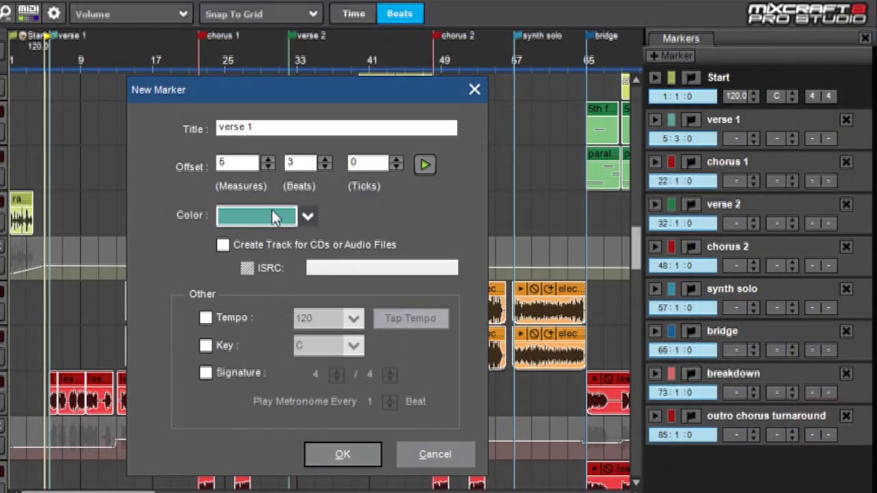
pyautogui.click(272, 216)
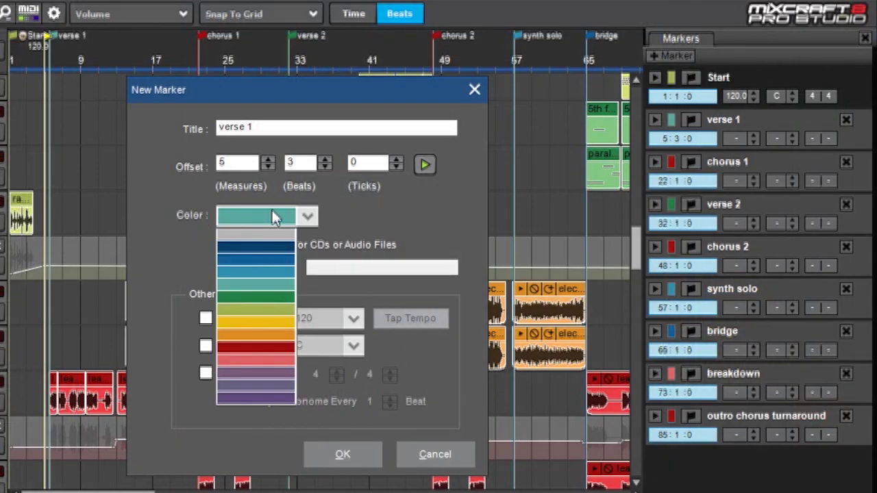
pyautogui.click(257, 297)
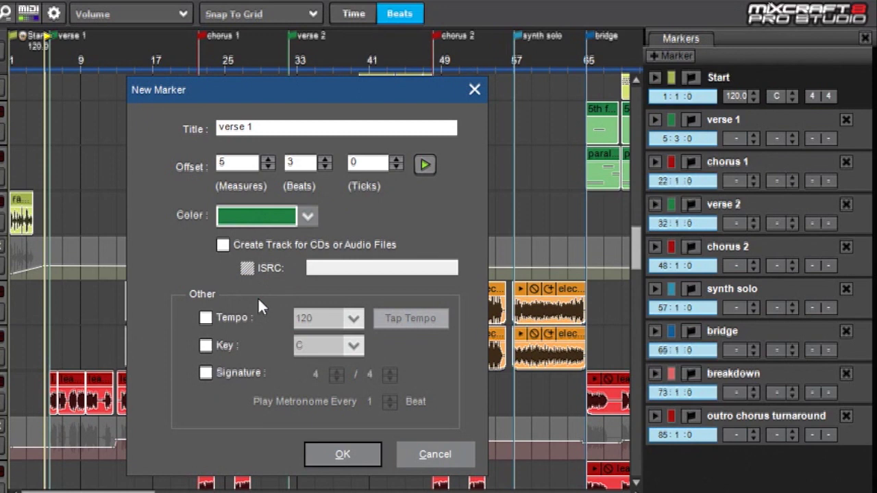
pyautogui.click(357, 457)
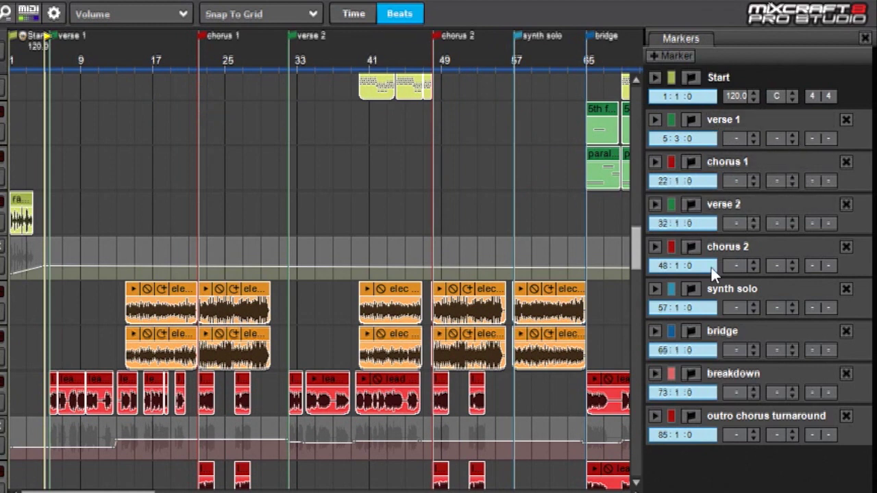
pyautogui.click(748, 116)
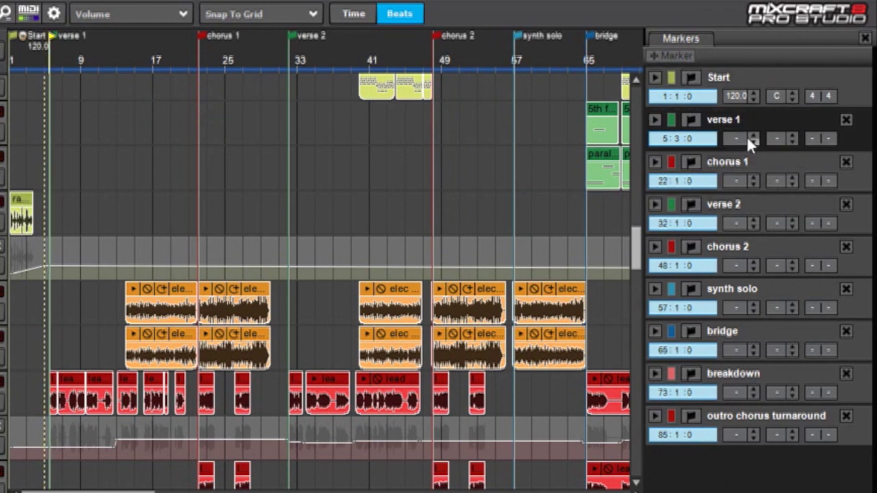
pyautogui.click(721, 115)
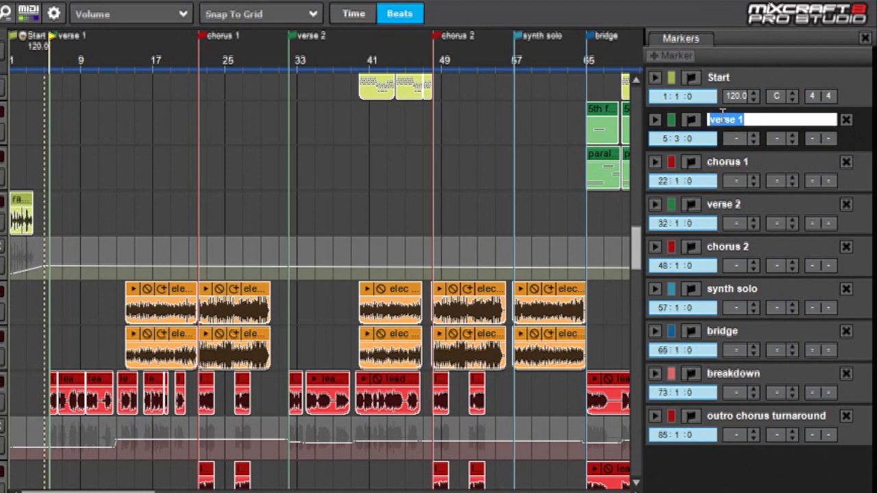
pyautogui.press('End')
pyautogui.press('BackSpace')
pyautogui.write('2332')
pyautogui.press('BackSpace')
pyautogui.press('BackSpace')
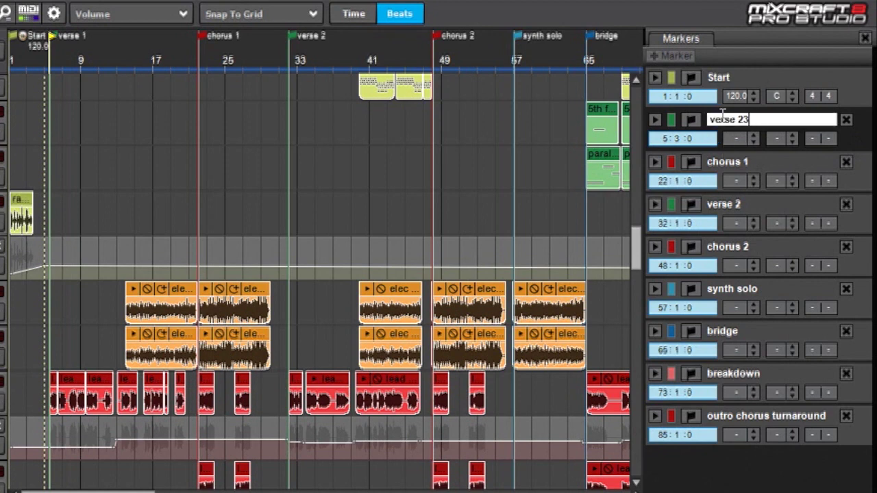
pyautogui.press('BackSpace')
pyautogui.press('BackSpace')
pyautogui.write('1')
pyautogui.press('Return')
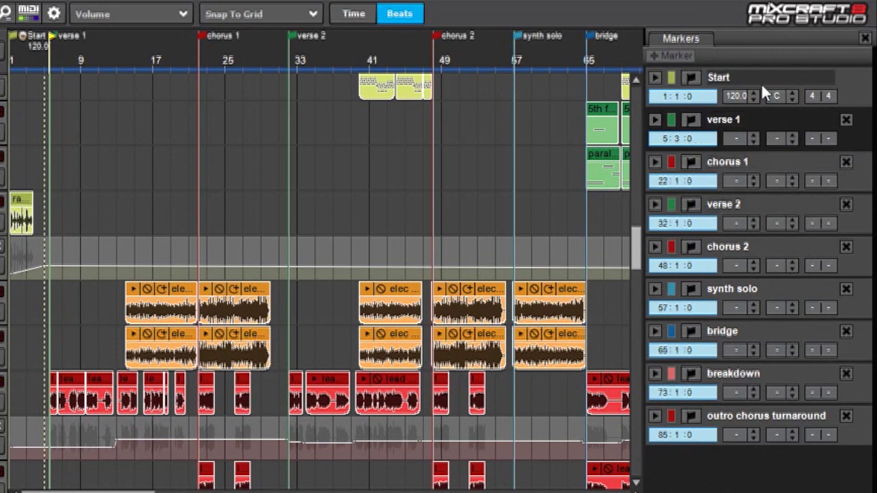
pyautogui.click(654, 121)
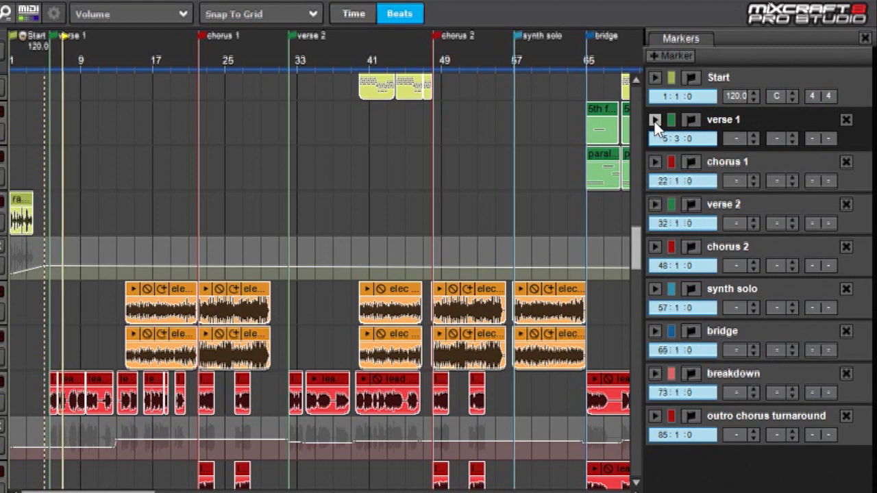
pyautogui.click(655, 121)
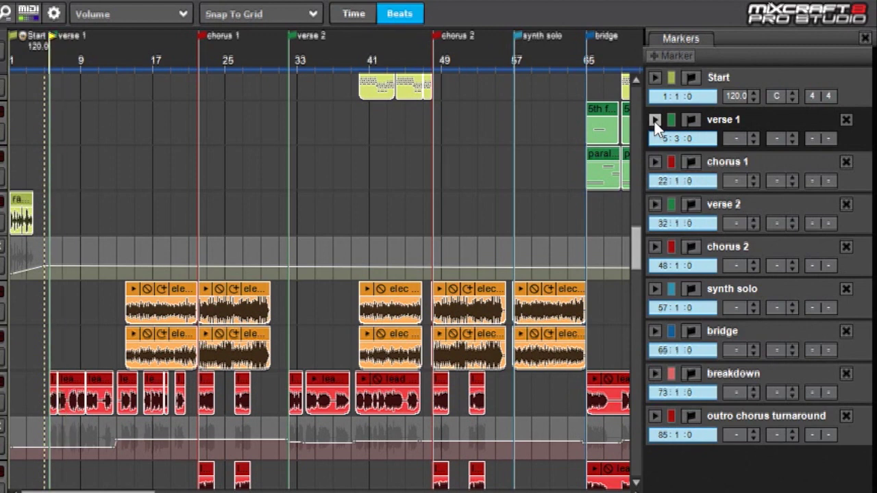
pyautogui.click(655, 163)
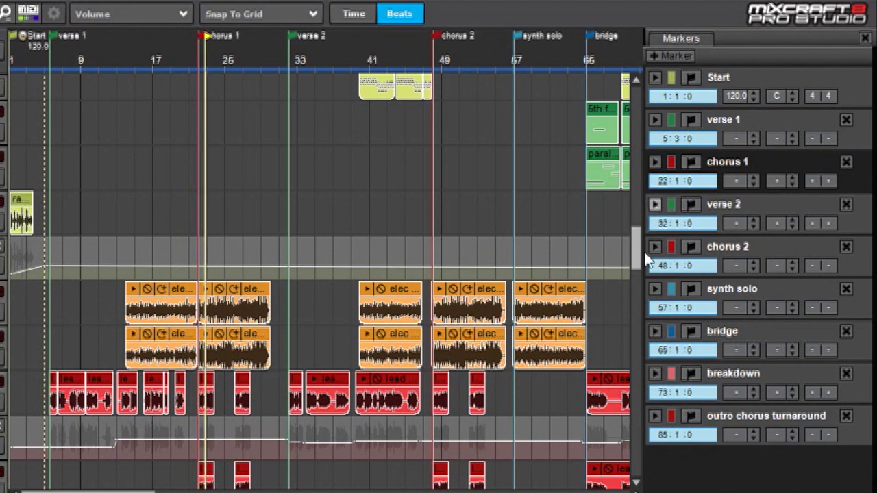
pyautogui.click(655, 204)
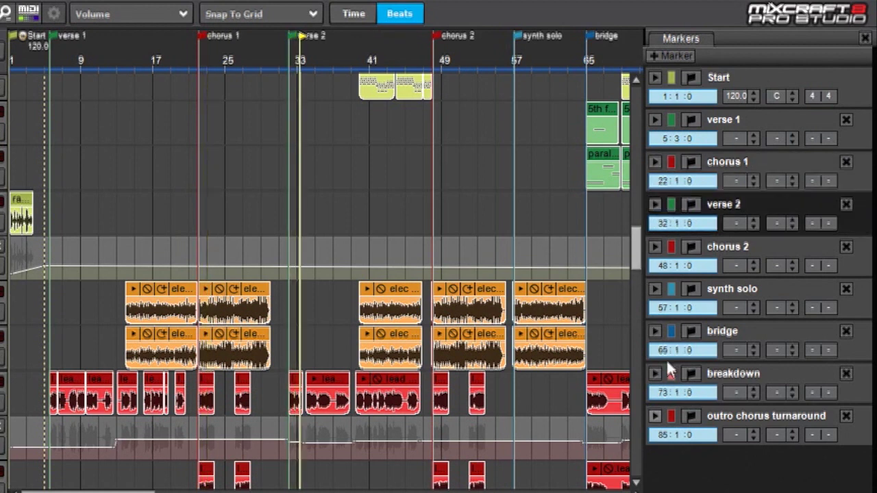
pyautogui.click(655, 246)
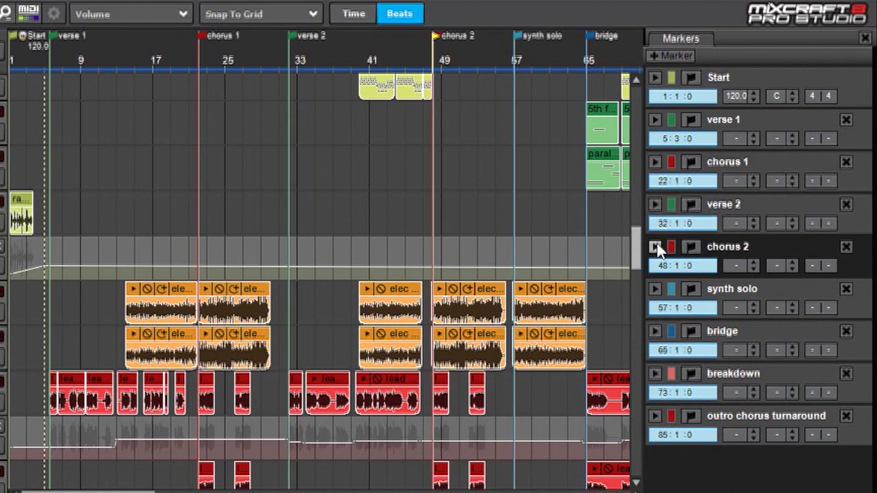
pyautogui.click(655, 286)
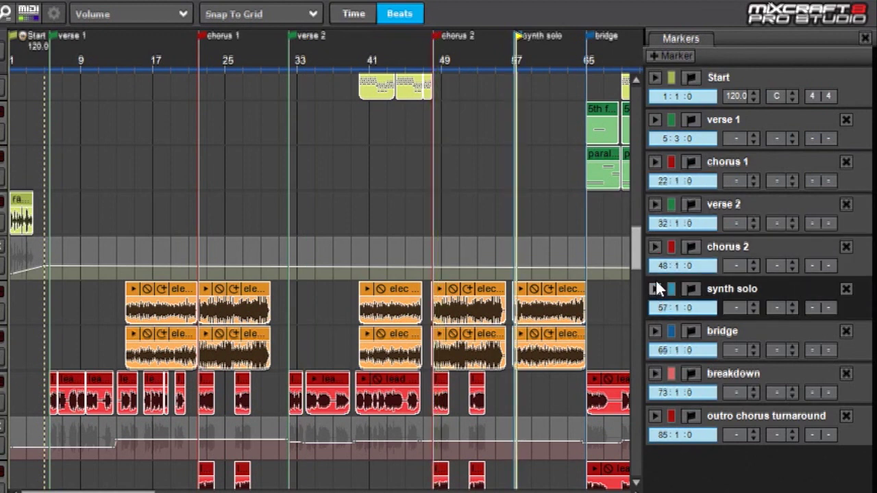
pyautogui.press('space')
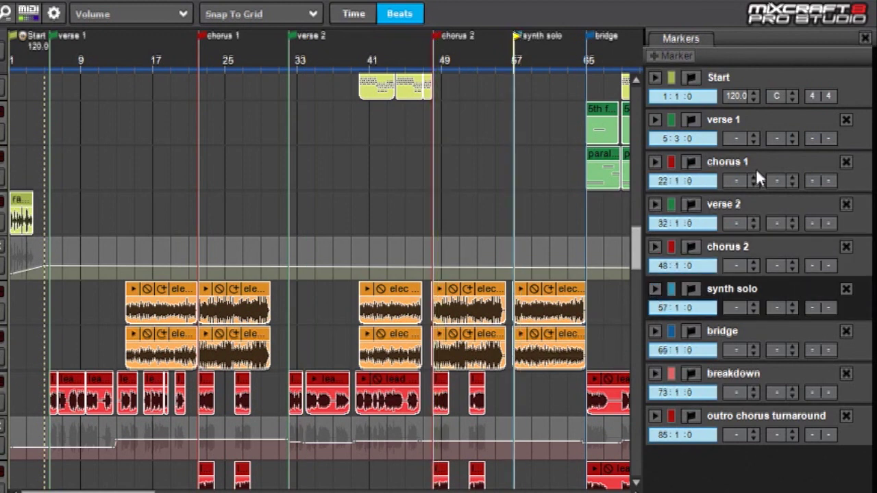
pyautogui.click(670, 120)
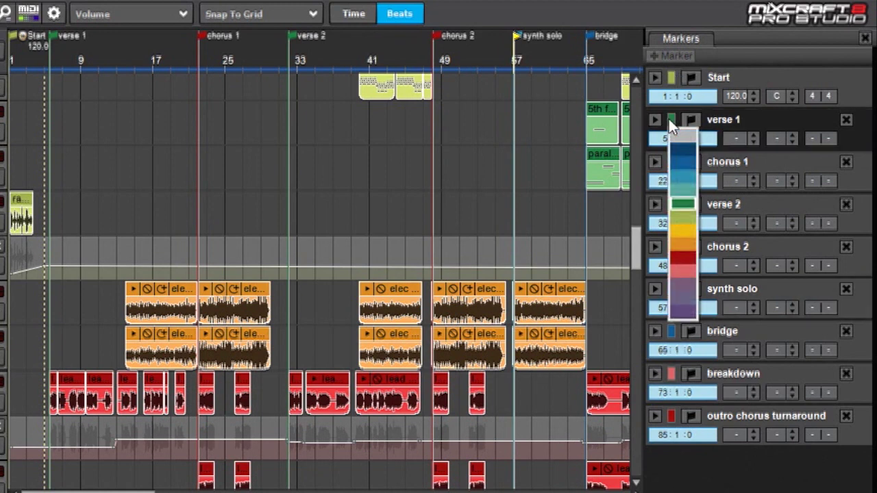
pyautogui.click(681, 222)
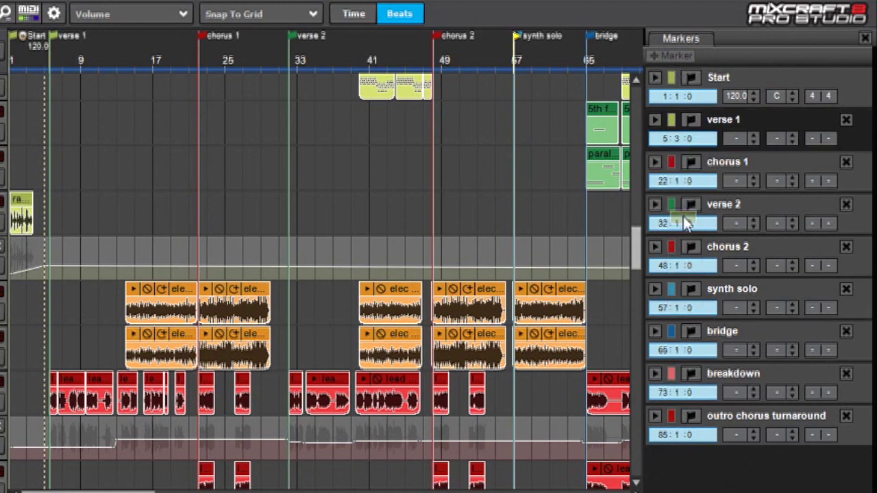
pyautogui.click(672, 117)
pyautogui.click(688, 286)
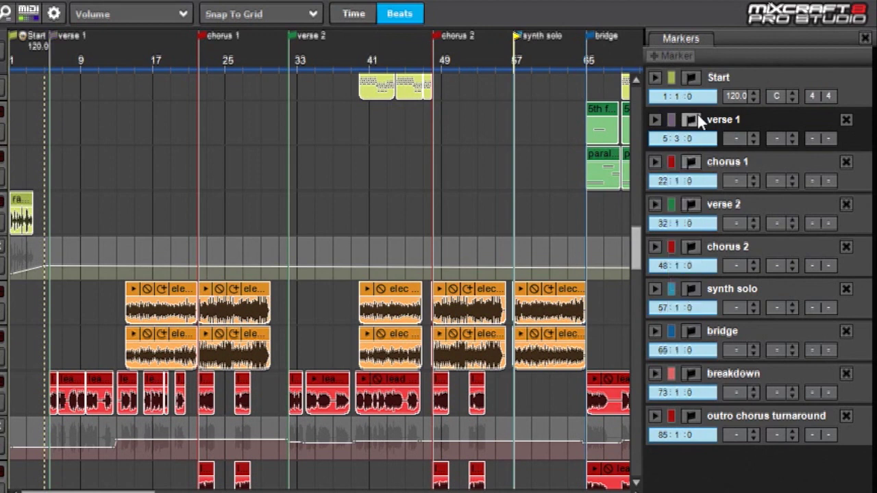
pyautogui.click(671, 165)
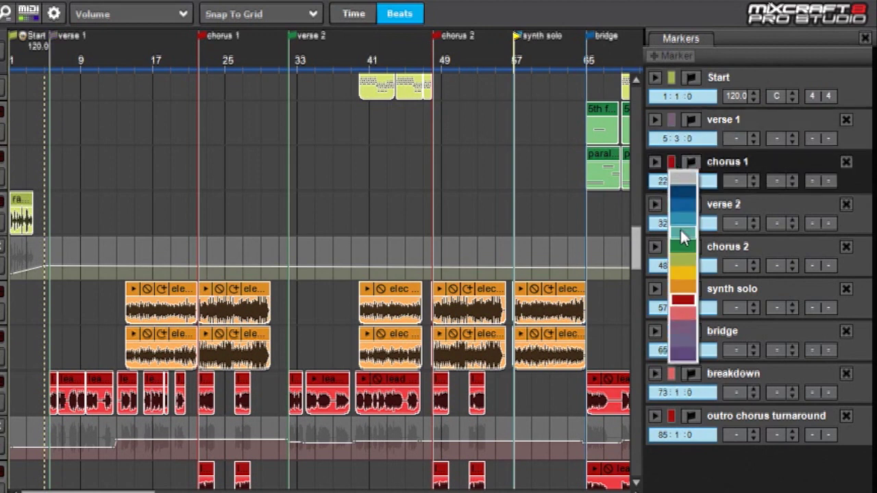
pyautogui.click(691, 245)
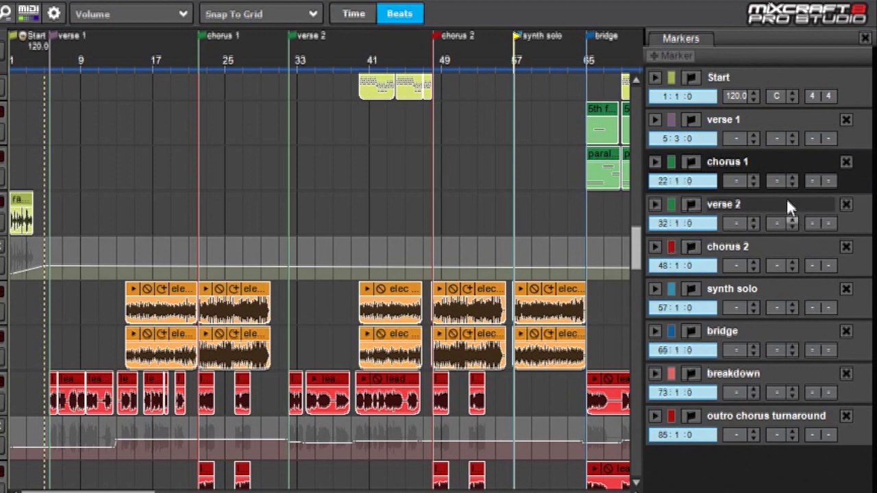
pyautogui.click(672, 162)
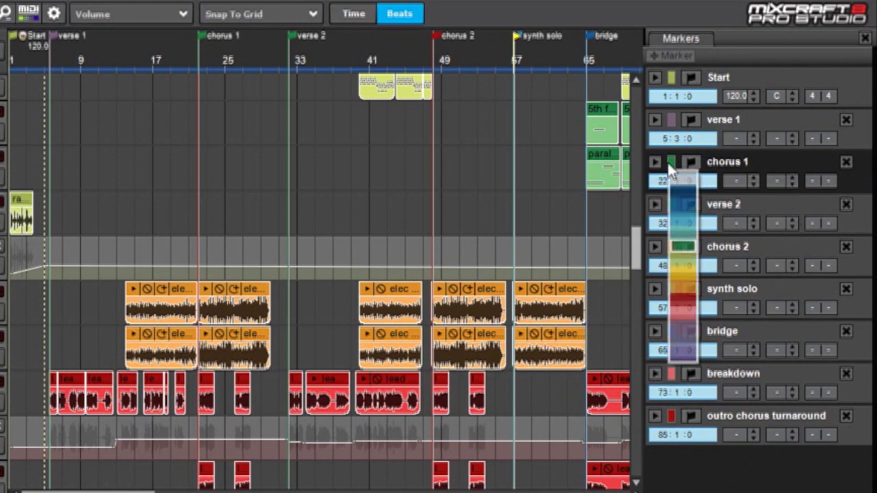
pyautogui.click(687, 299)
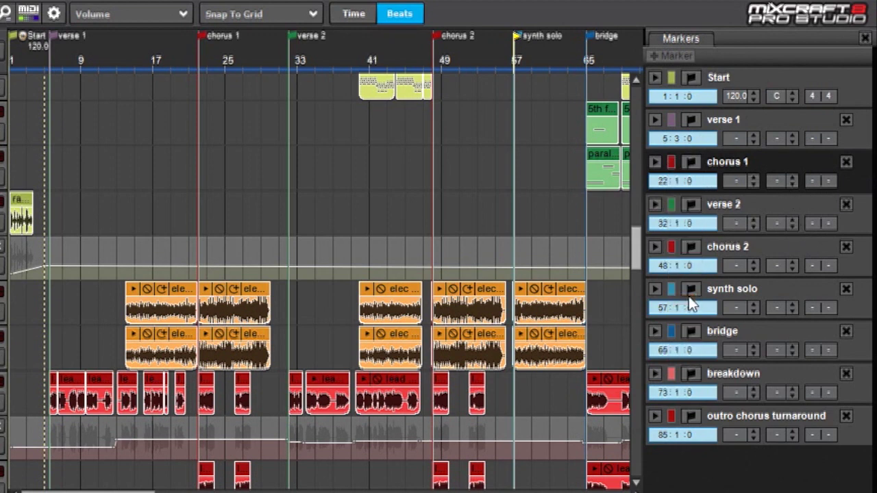
pyautogui.click(673, 120)
pyautogui.click(683, 203)
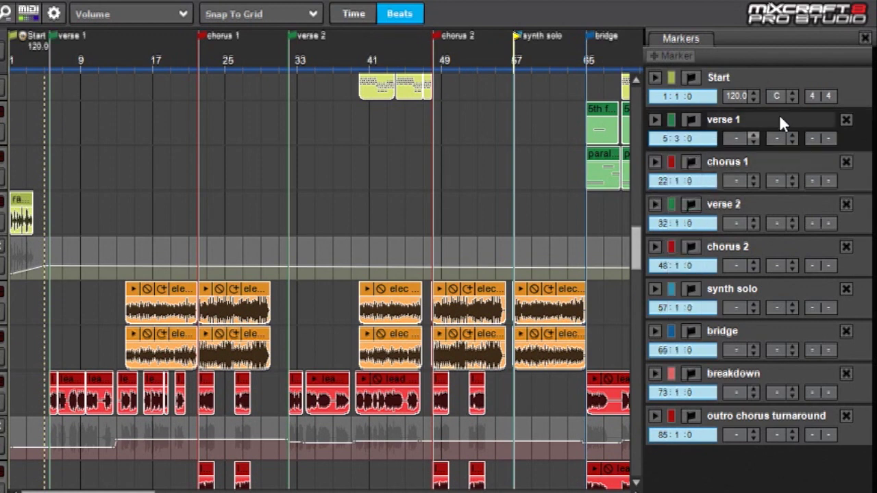
pyautogui.click(691, 121)
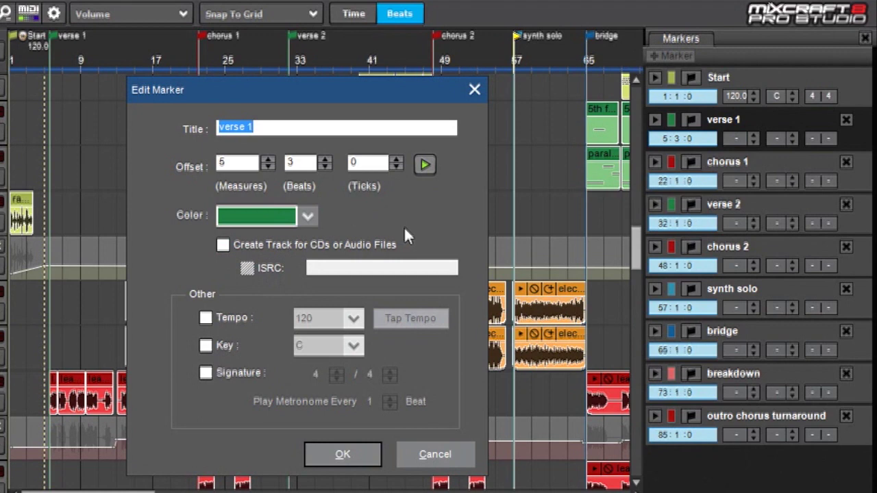
pyautogui.click(205, 319)
pyautogui.click(205, 318)
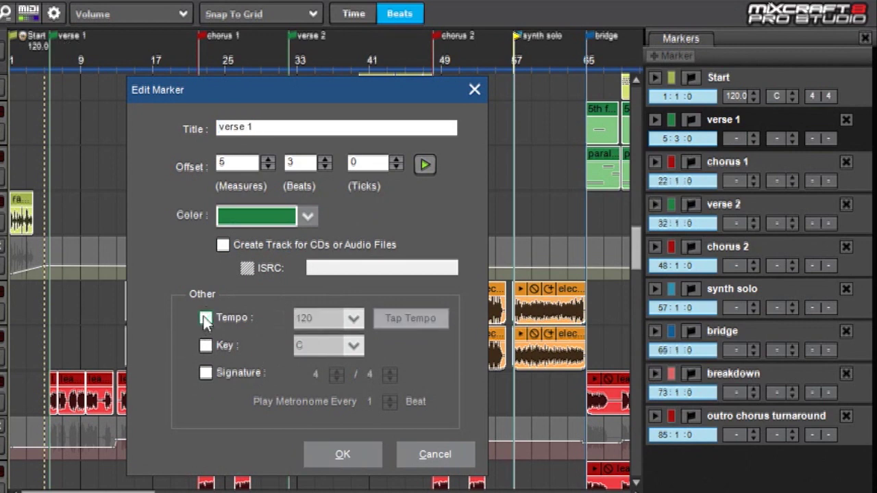
pyautogui.click(204, 318)
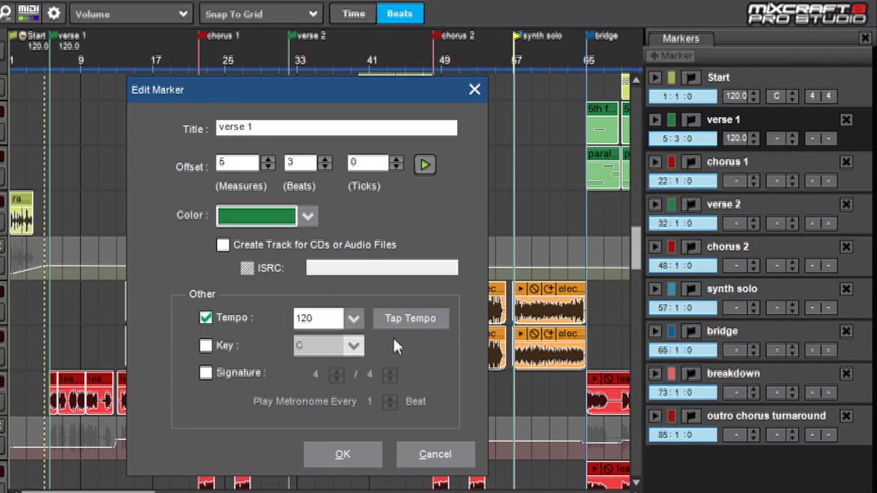
pyautogui.click(205, 318)
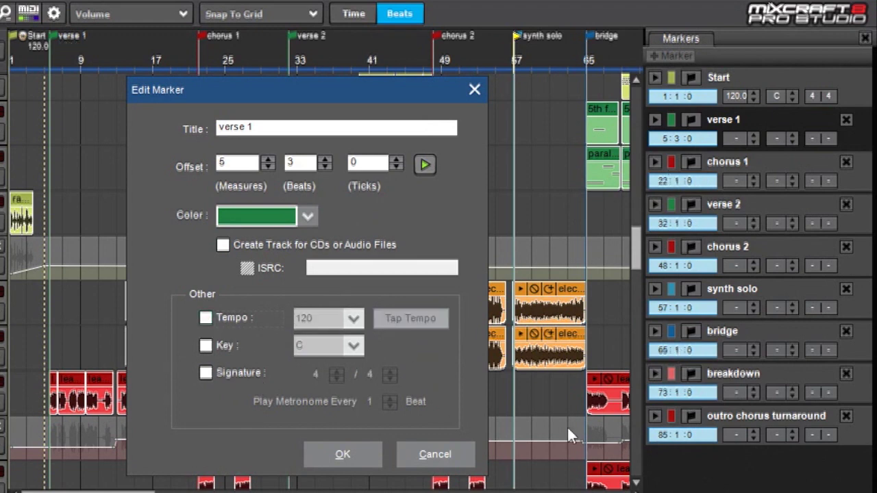
pyautogui.click(340, 455)
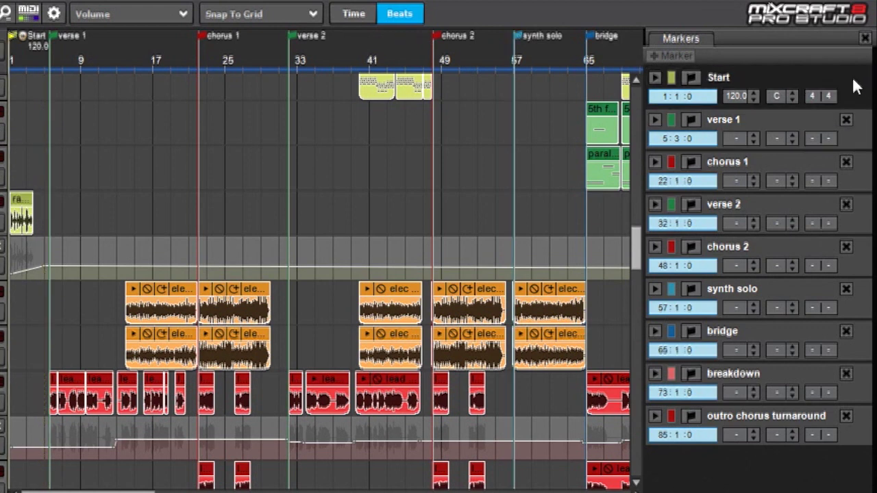
# Rename the first marker from 'Start' to lowercase 'start' in the Markers panel
pyautogui.doubleClick(718, 77)
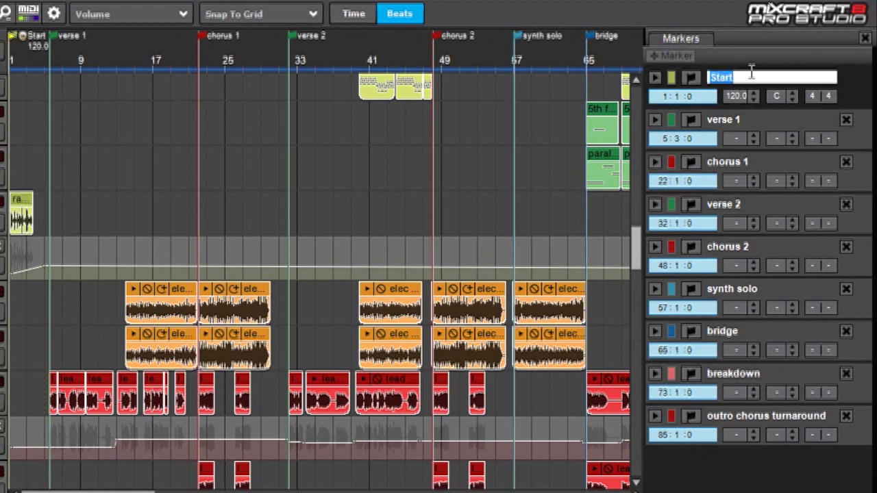
pyautogui.write('start')
pyautogui.press('Return')
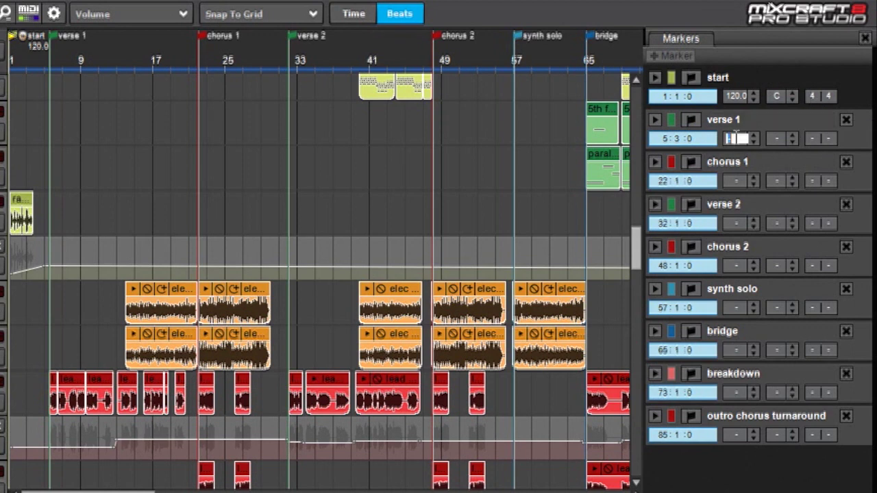
# Enter tempo 130 and key B for verse 1, then adjust to key C and tempo 120.0
pyautogui.write('130')
pyautogui.press('Return')
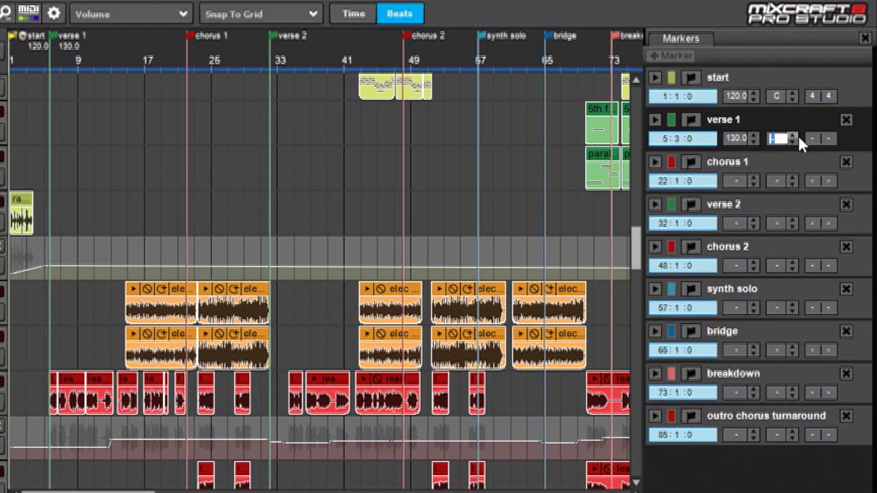
pyautogui.write('B')
pyautogui.press('Return')
pyautogui.click(792, 135)
pyautogui.moveTo(753, 135); pyautogui.dragTo(729, 139)
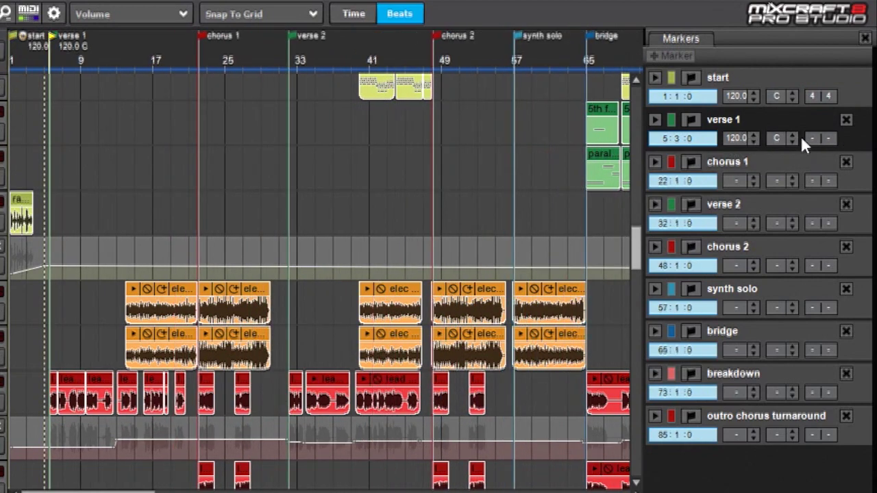
# Uncheck verse 1's Tempo and Key settings, then delete the marker and restore it with Ctrl+Z
pyautogui.click(691, 120)
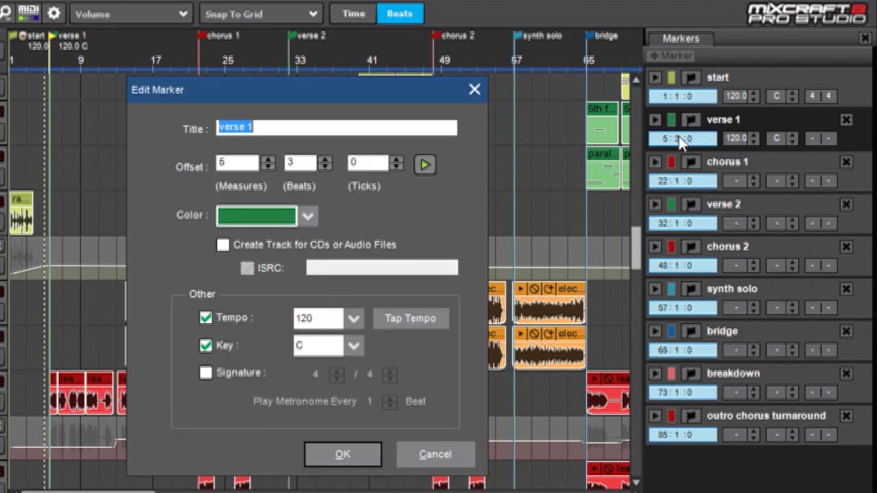
pyautogui.click(205, 317)
pyautogui.click(206, 345)
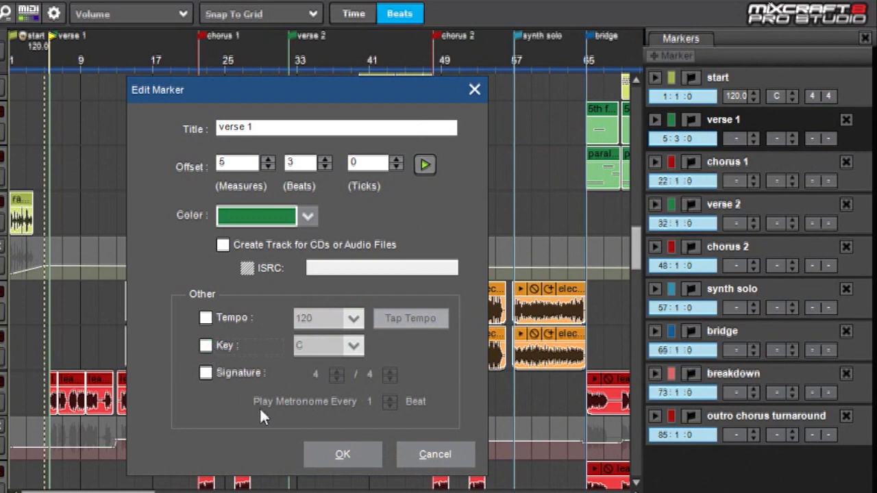
pyautogui.click(349, 449)
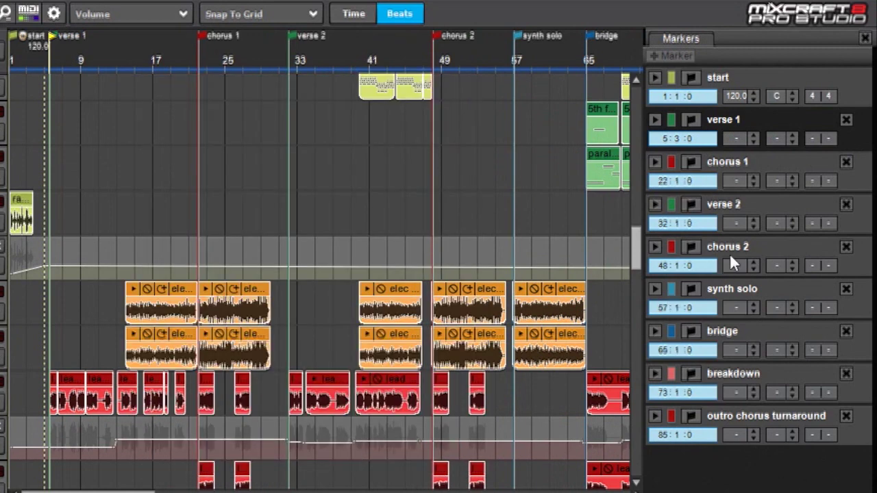
pyautogui.click(846, 121)
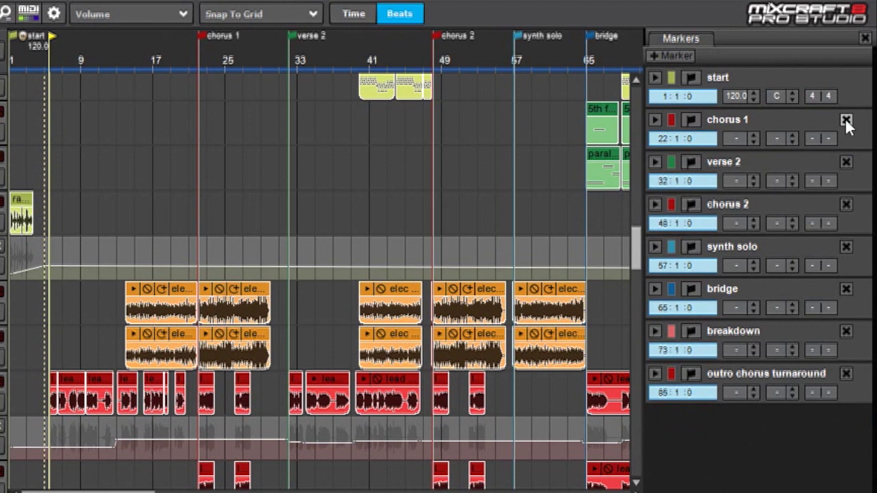
pyautogui.hotkey('ctrl', 'z')
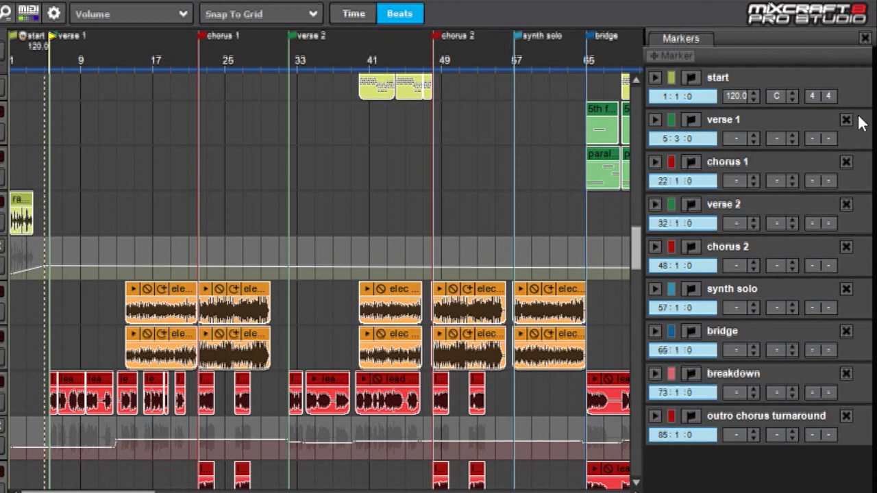
pyautogui.click(864, 39)
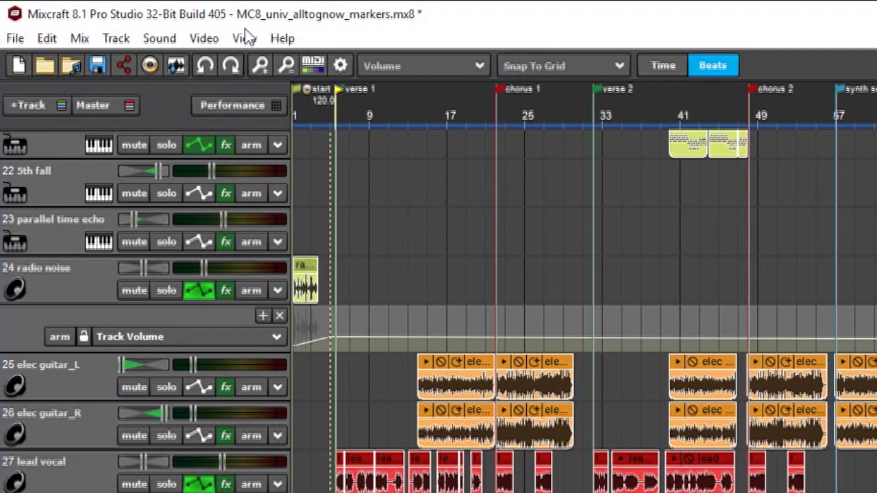
pyautogui.click(245, 34)
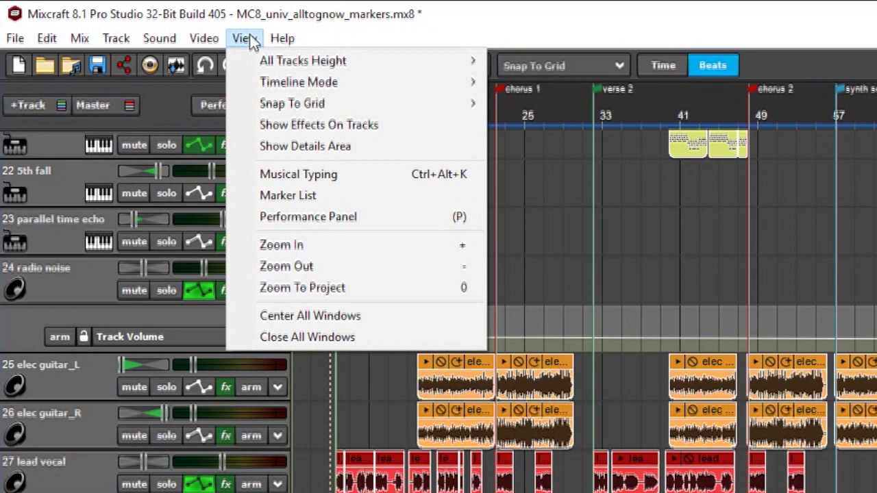
pyautogui.click(325, 195)
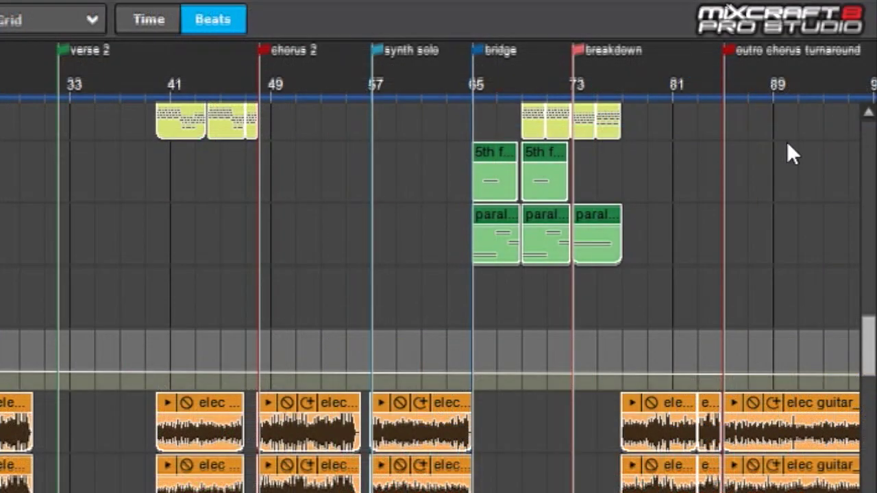
pyautogui.rightClick(617, 55)
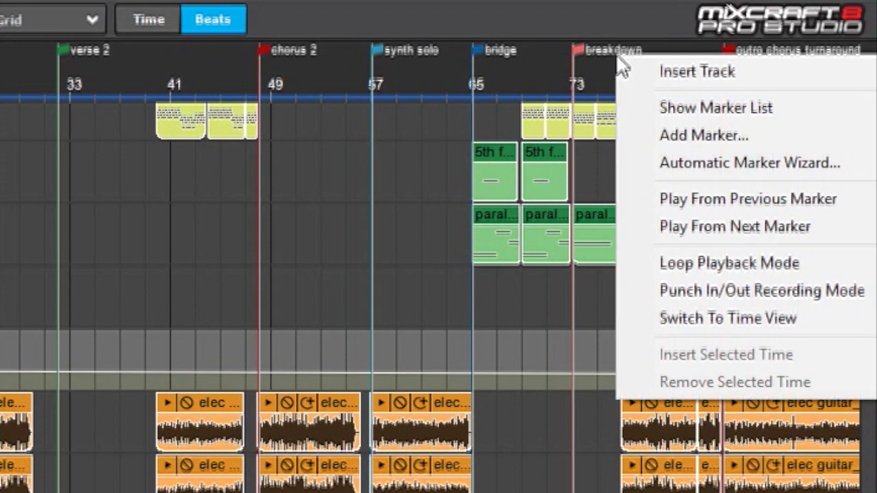
pyautogui.click(791, 108)
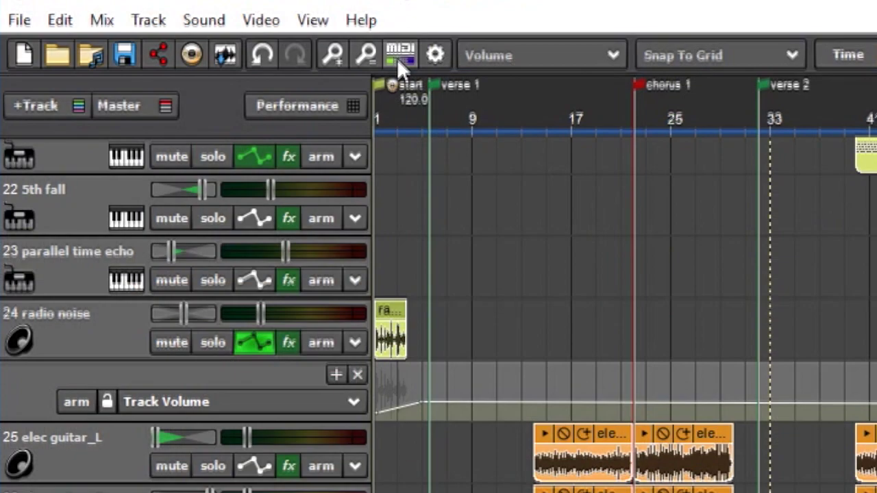
# In MIDI Learn mode, map the play buttons of all nine markers, start through outro chorus turnaround, to MIDI keys
pyautogui.click(398, 58)
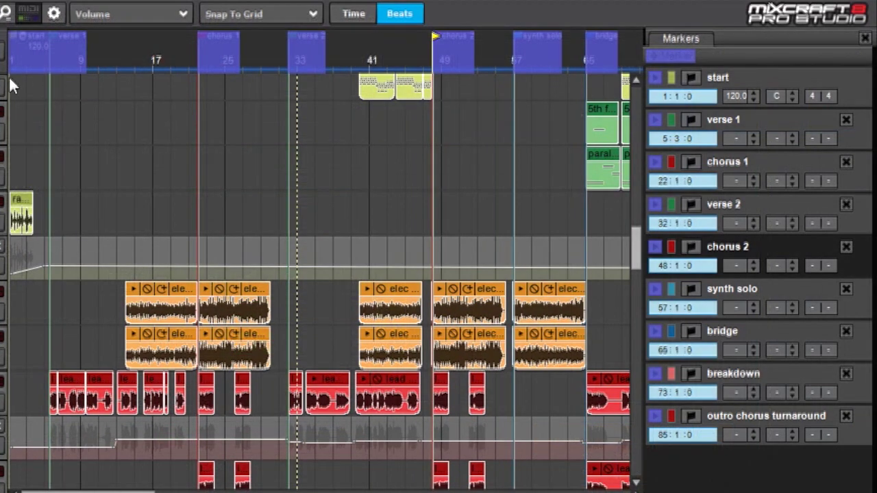
pyautogui.click(655, 79)
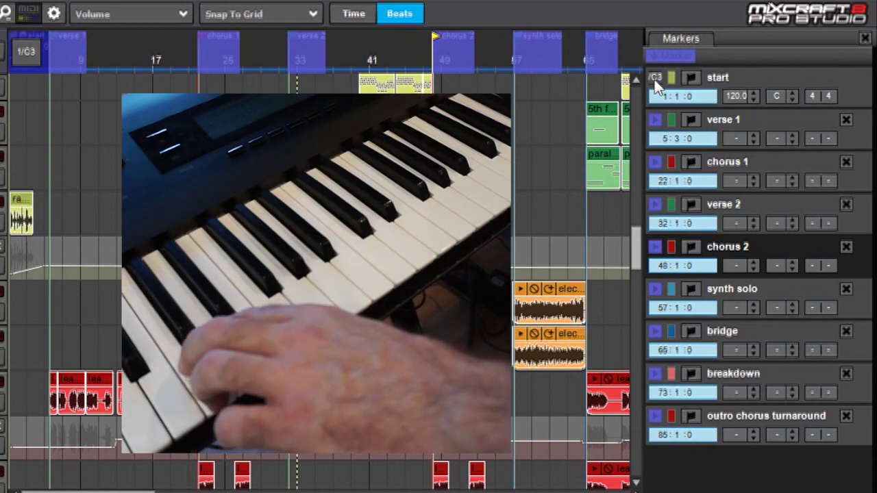
pyautogui.click(654, 118)
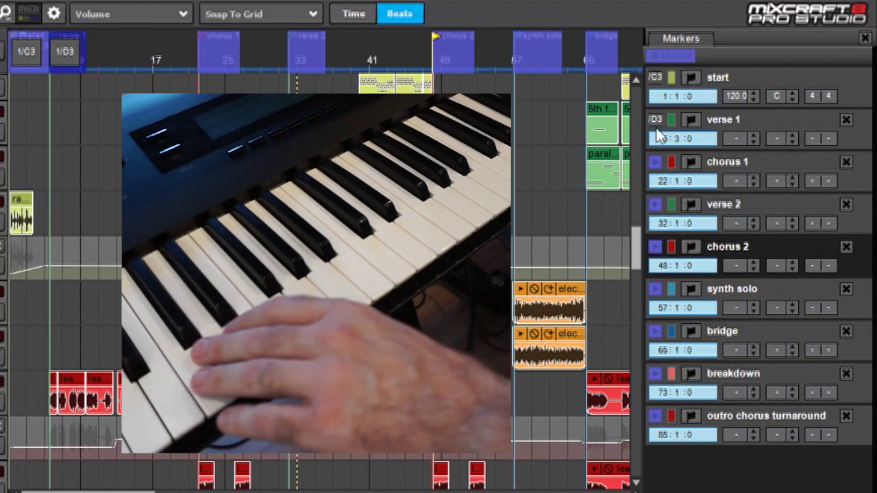
pyautogui.click(654, 159)
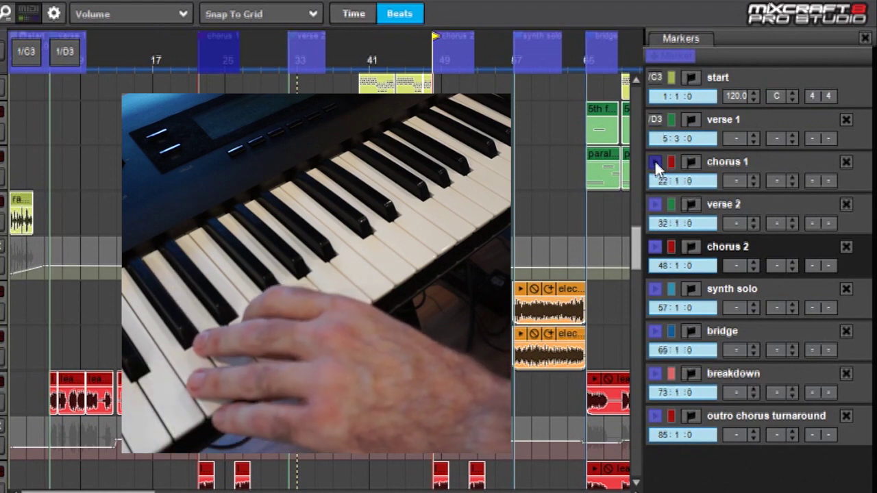
pyautogui.click(654, 200)
pyautogui.click(654, 242)
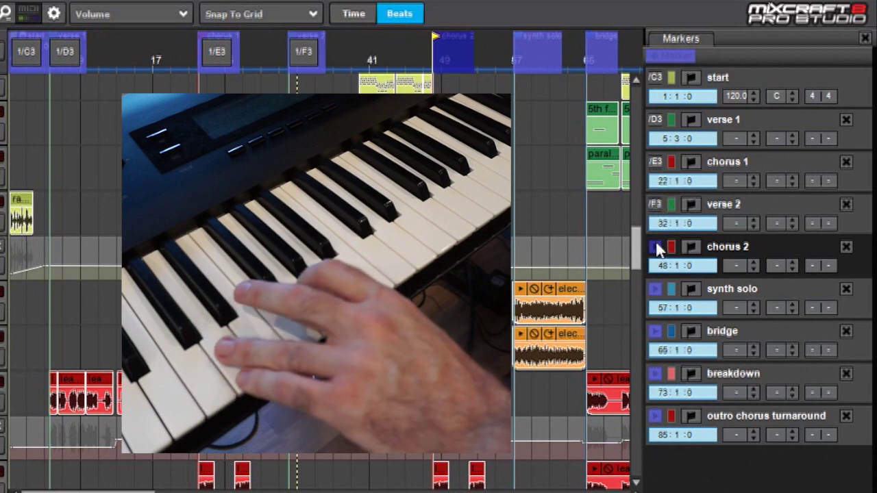
pyautogui.click(655, 288)
pyautogui.click(656, 331)
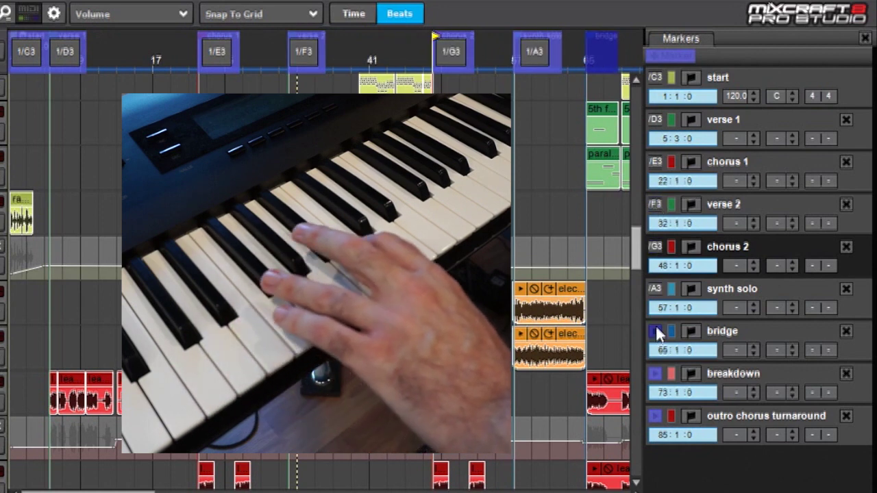
pyautogui.click(656, 372)
pyautogui.click(655, 416)
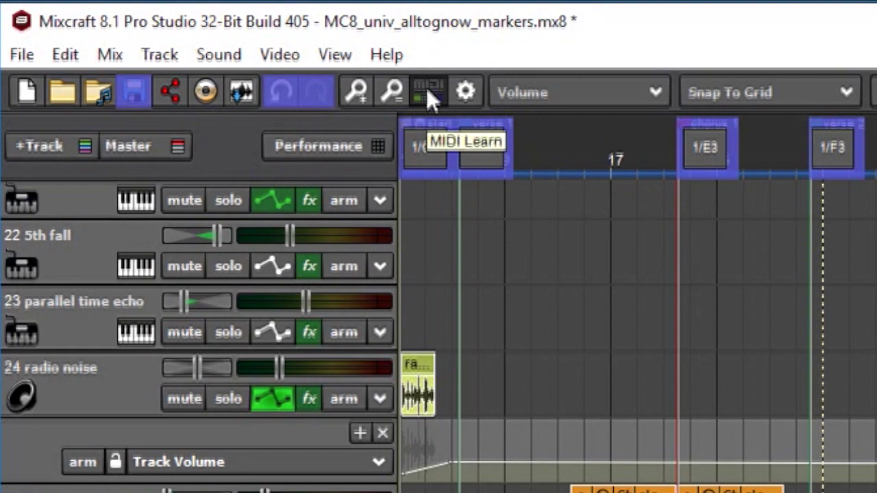
# Turn off MIDI Learn so the marker list shows names again
pyautogui.click(426, 87)
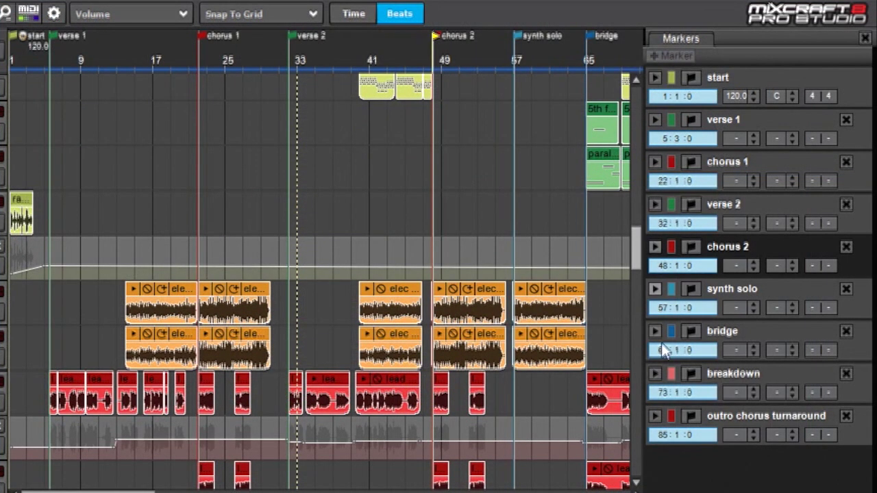